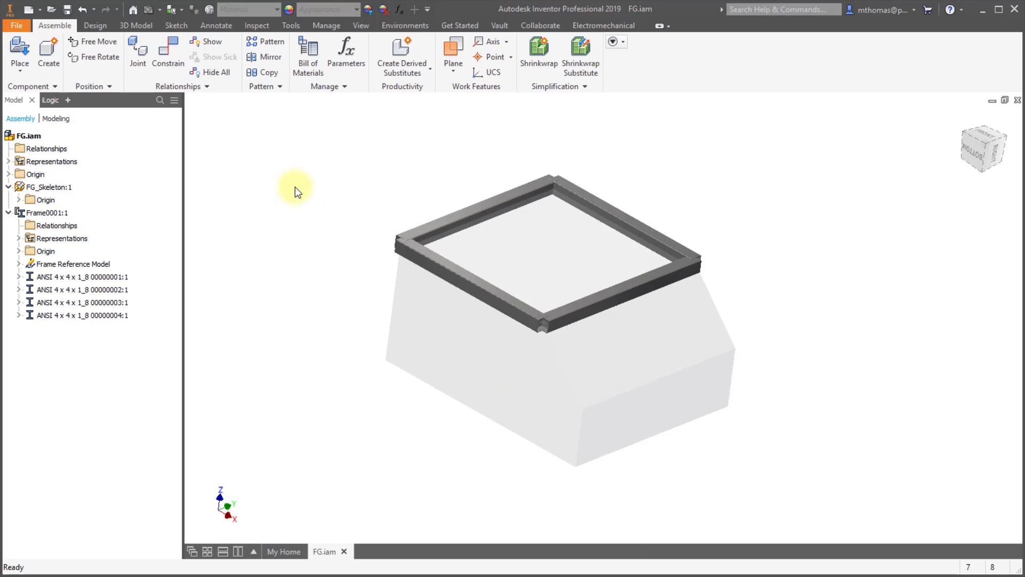
Switch to the 3D Model and Design tabs so the Frame panel tools are available.
left_click(143, 27)
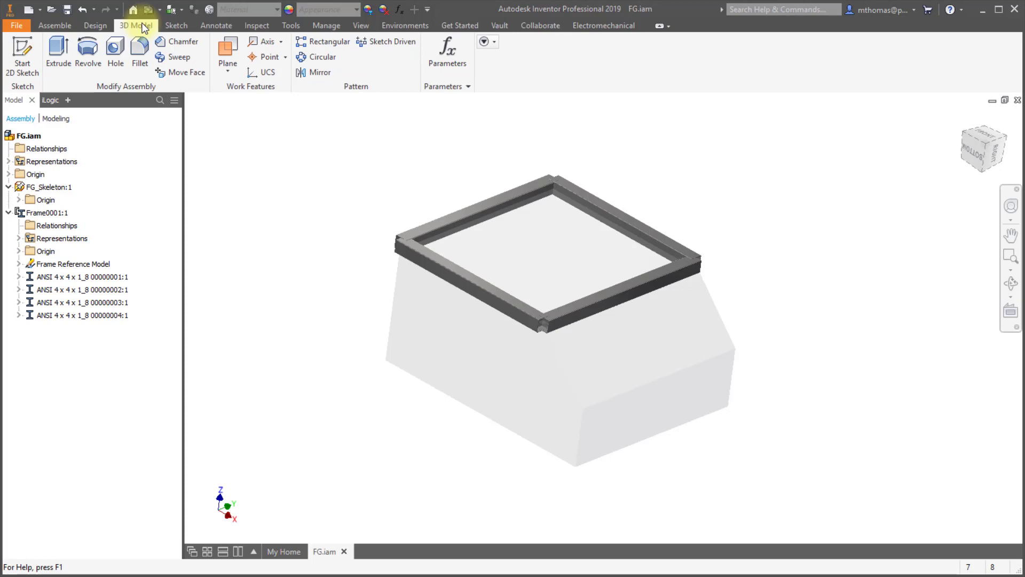
left_click(104, 28)
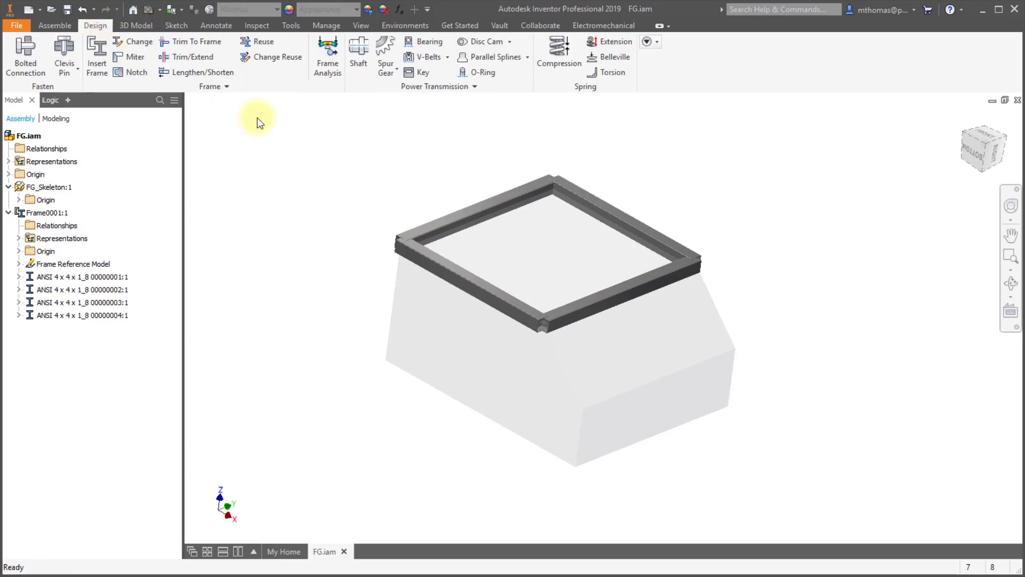
Miter the back tube member against the left side member with a 0.000 in gap.
left_click(123, 60)
left_click_drag(193, 97, 280, 109)
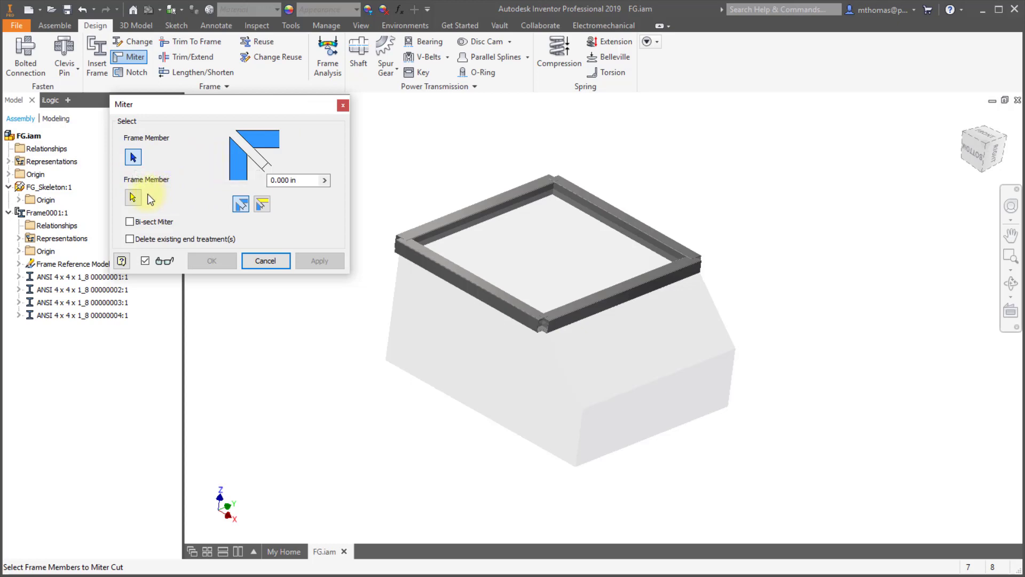
left_click(416, 229)
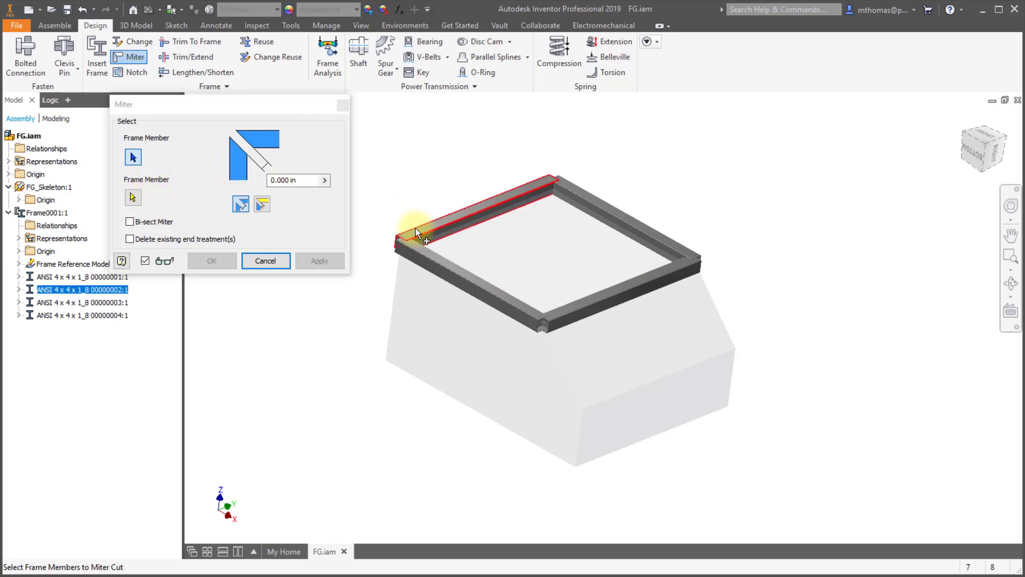
left_click(240, 204)
left_click(154, 202)
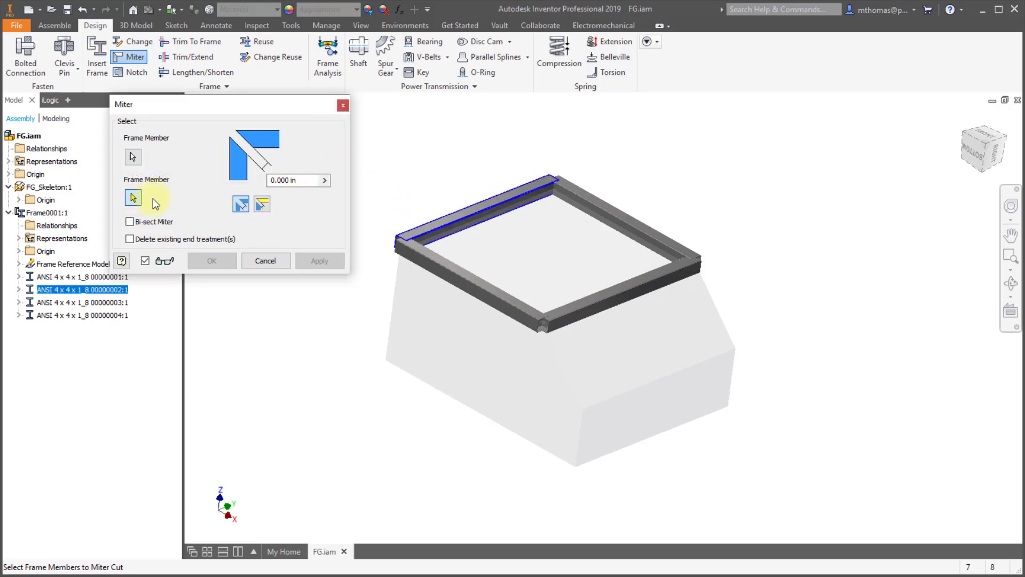
left_click(419, 274)
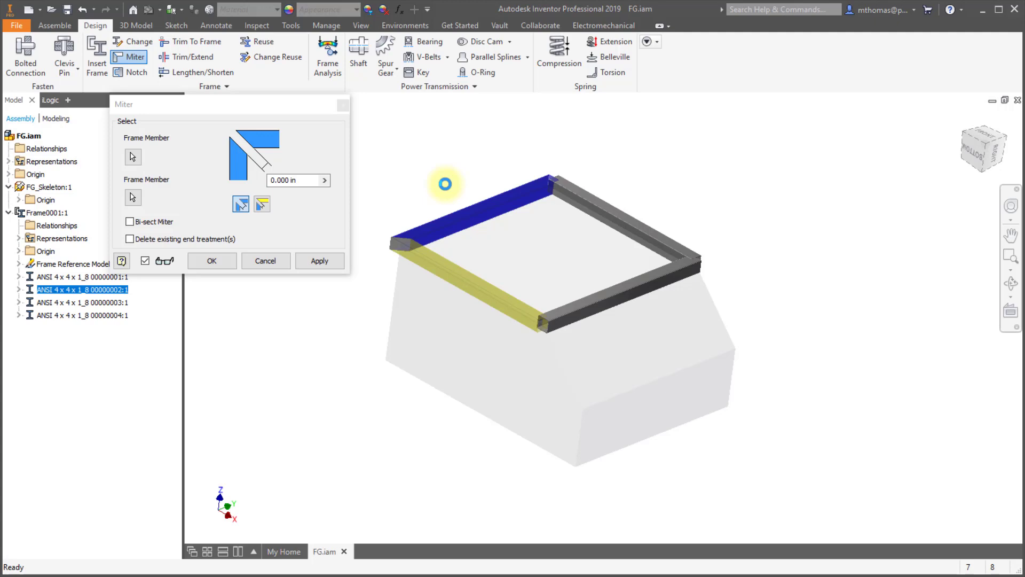
left_click(320, 262)
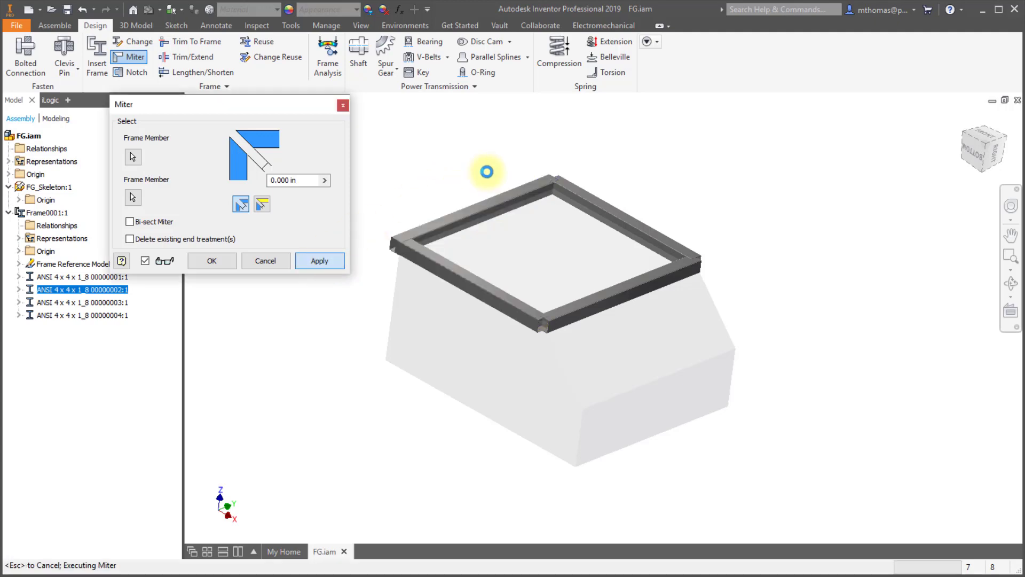
Miter the back tube member against the right side member at the other back corner.
left_click(524, 197)
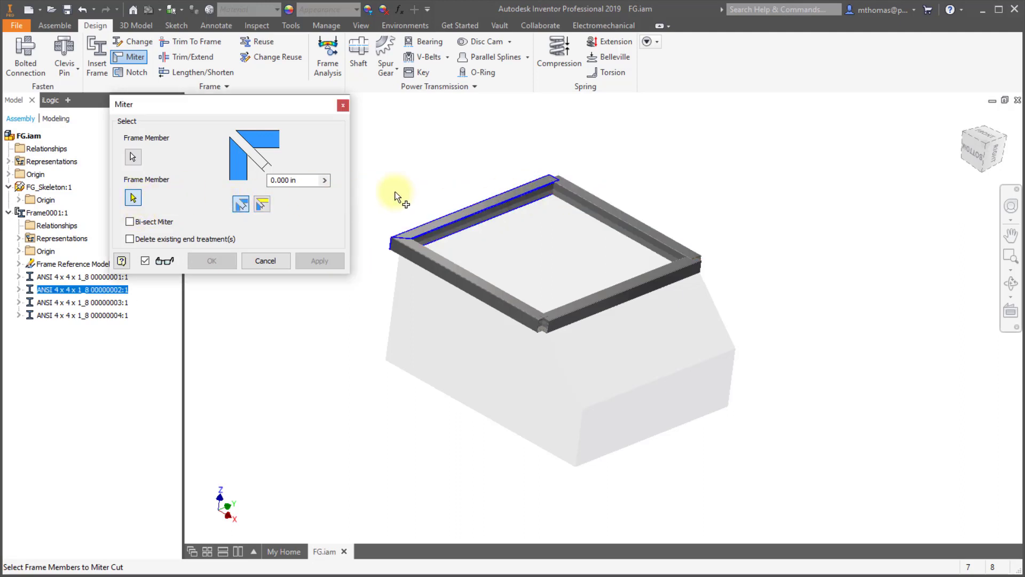
left_click(597, 194)
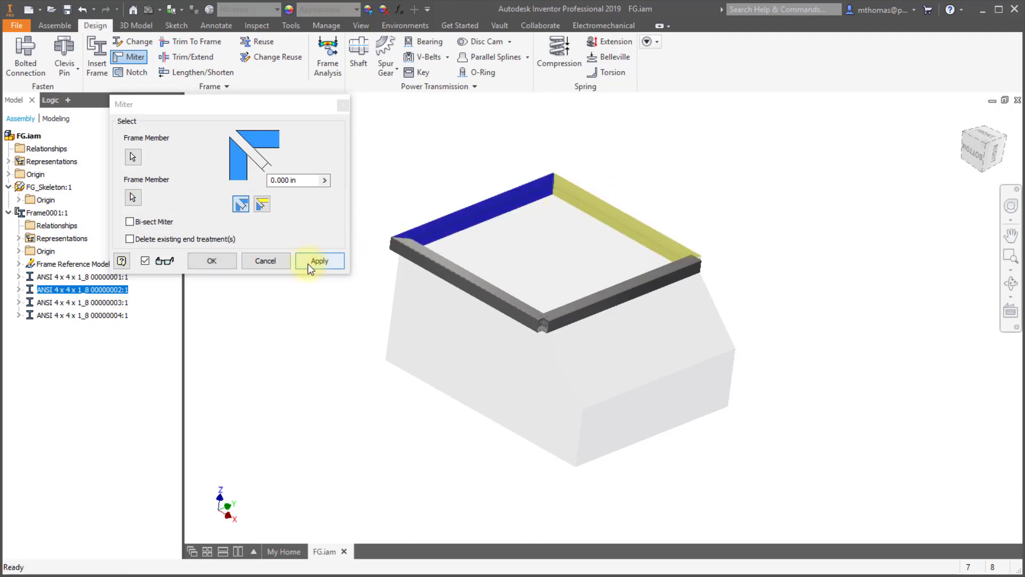
left_click(221, 264)
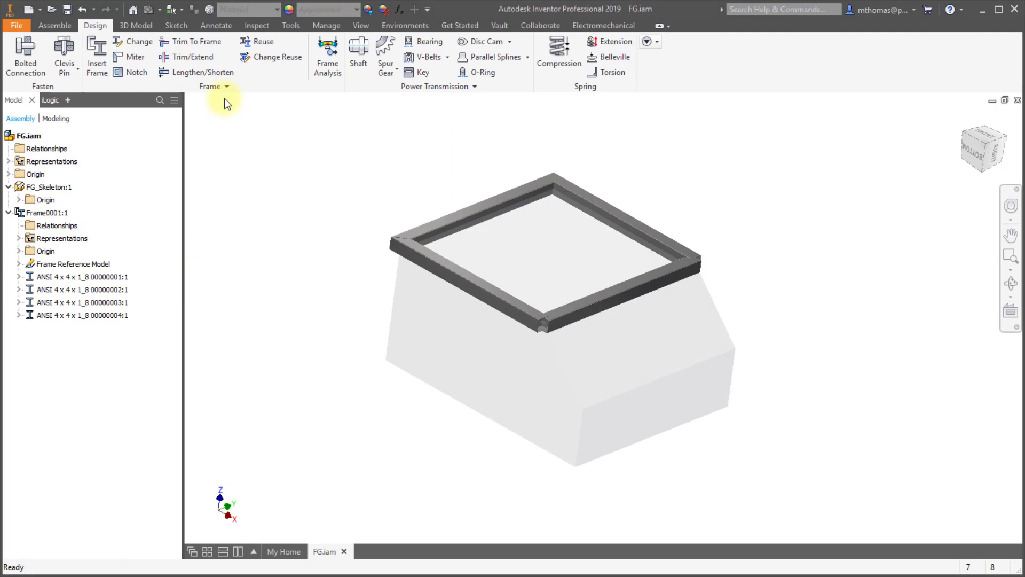
Trim the left side member to the front member at the front-left corner.
left_click(192, 44)
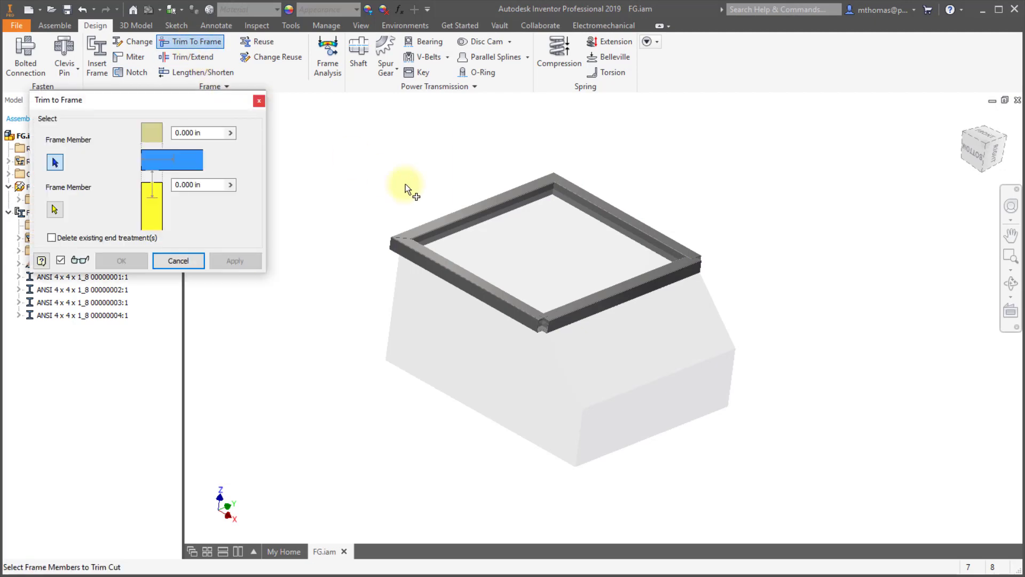
left_click(511, 305)
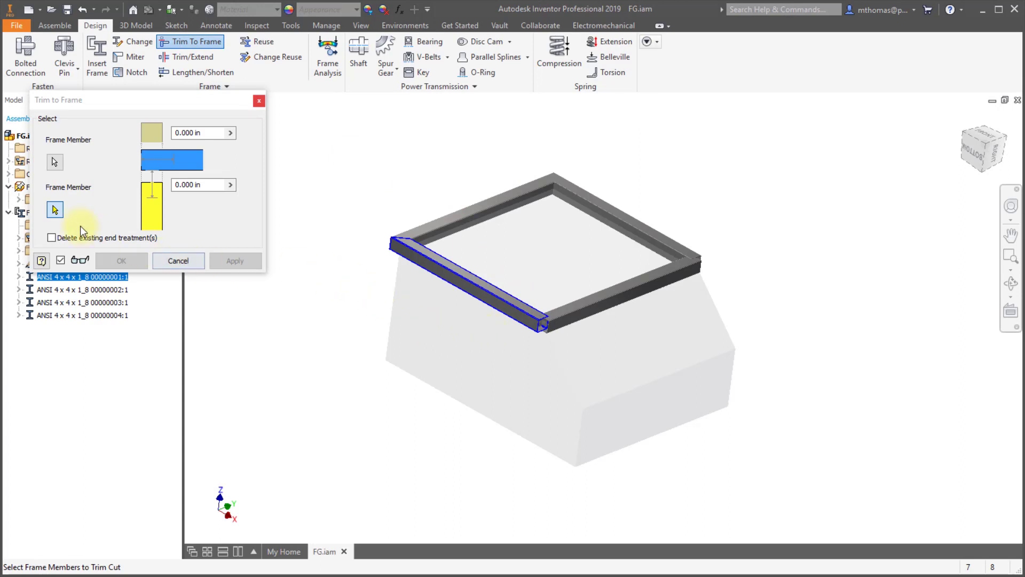
left_click(55, 210)
left_click(607, 299)
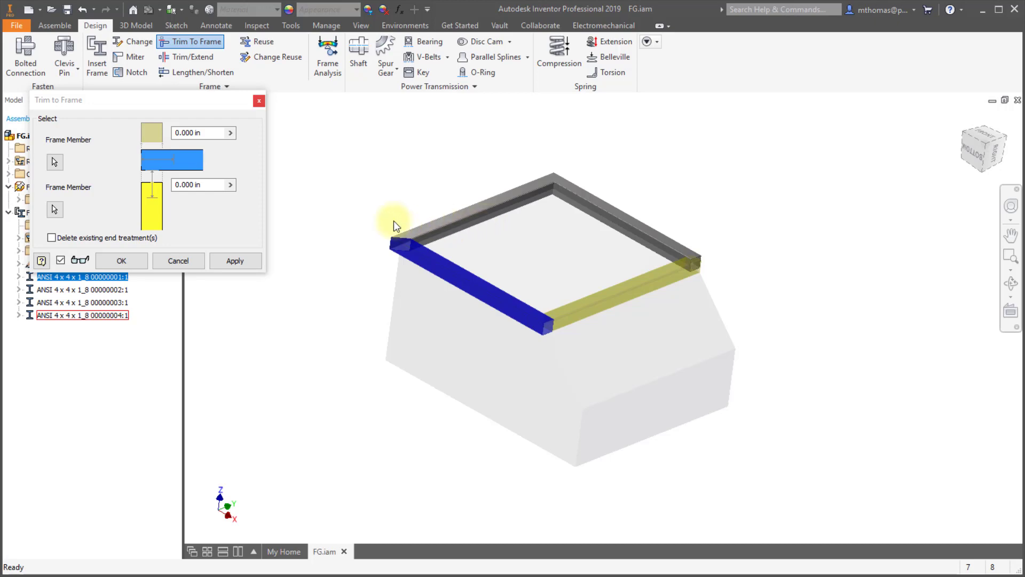
left_click(229, 261)
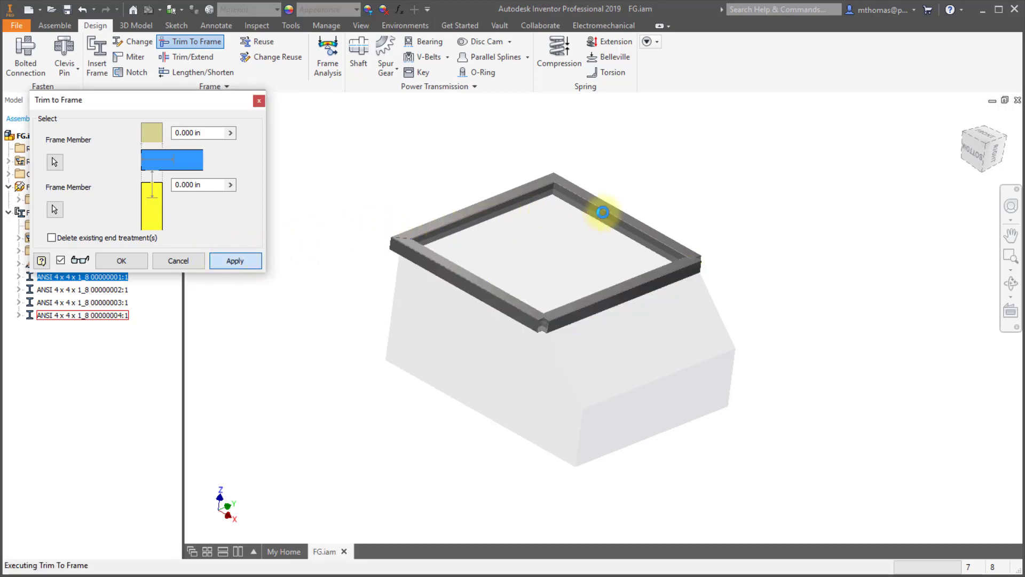
Trim the right side member to the front member at the front-right corner.
left_click(601, 212)
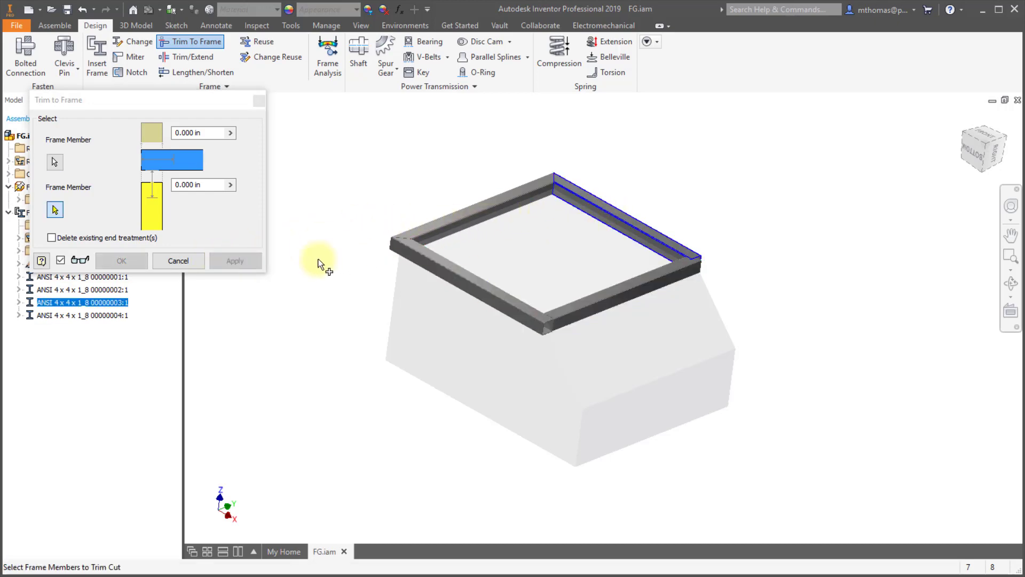
left_click(614, 284)
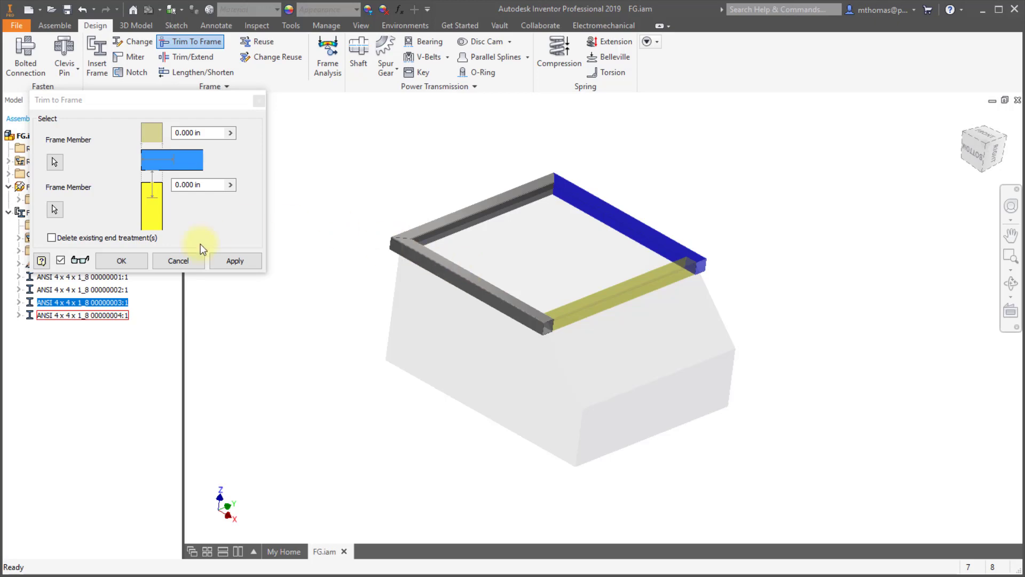
left_click(121, 261)
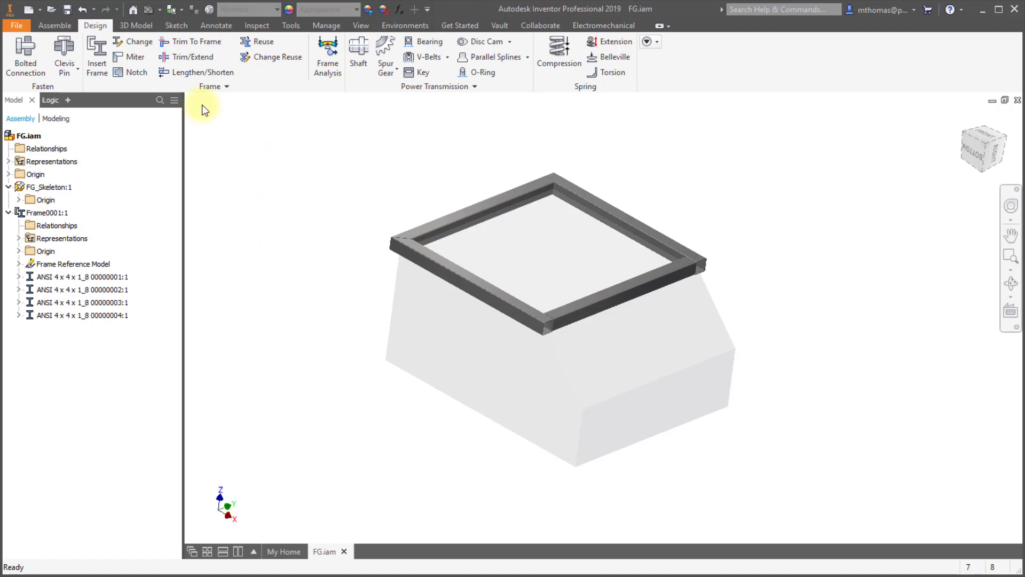
Resize the back and side tubes, excluding the front member, to ANSI 4 x 4 x 5/16.
left_click(137, 45)
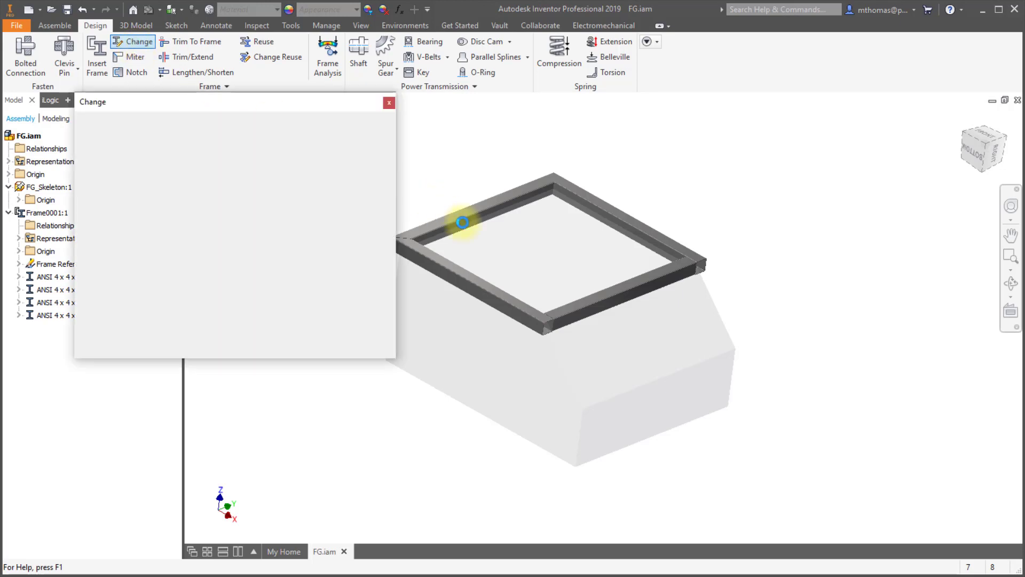
left_click(468, 220)
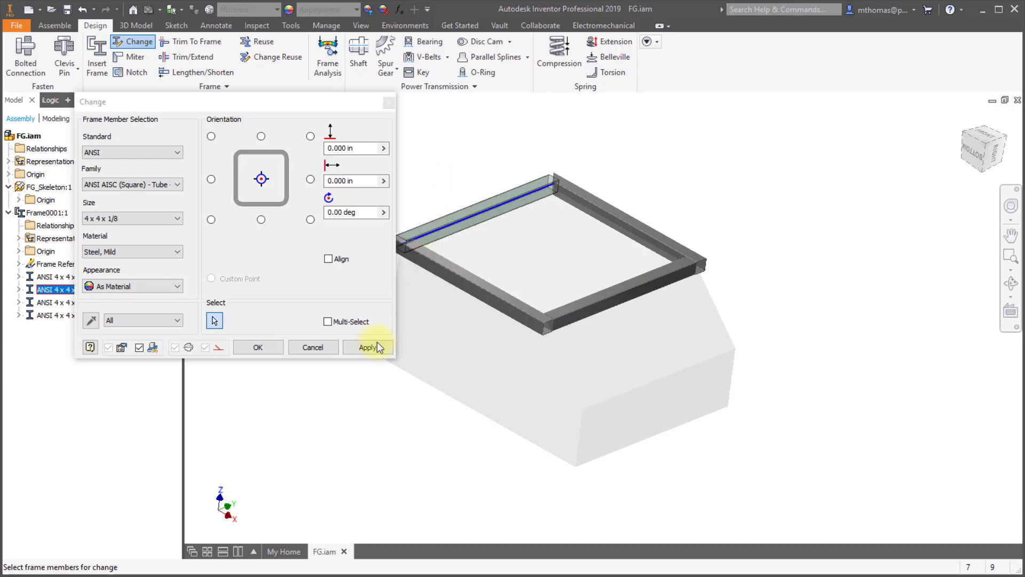
left_click(350, 323)
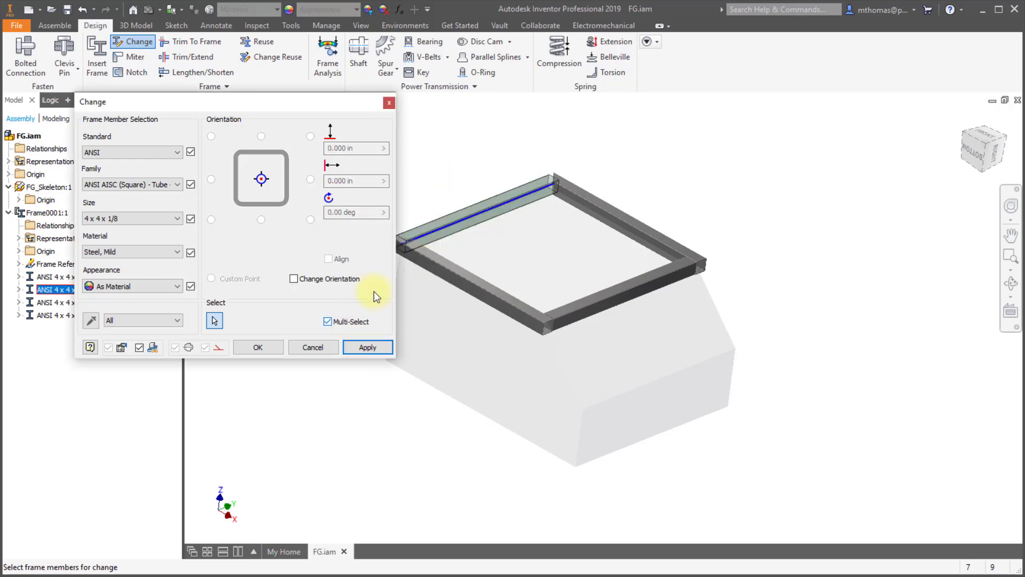
left_click_drag(726, 184, 454, 325)
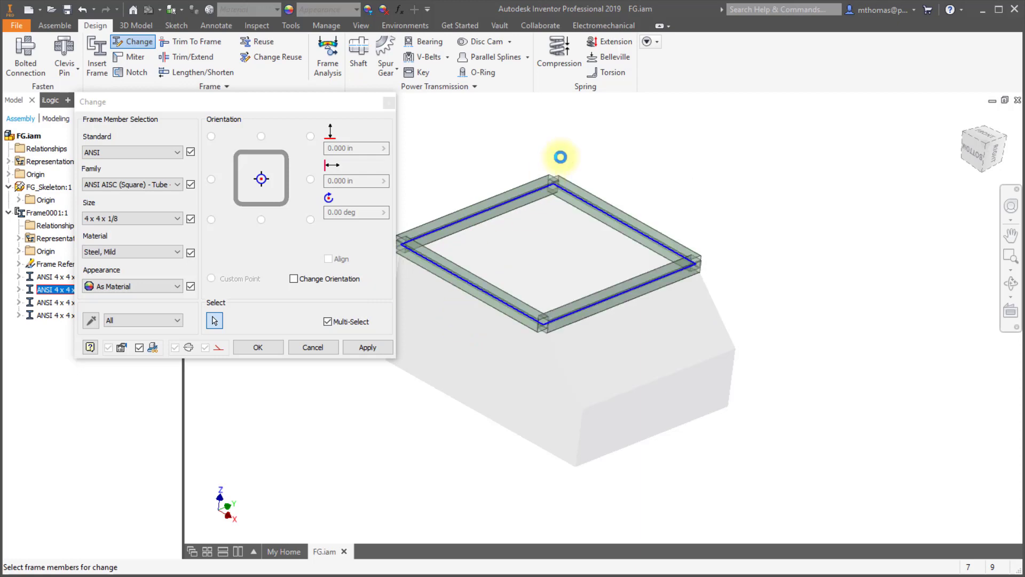
left_click(615, 294)
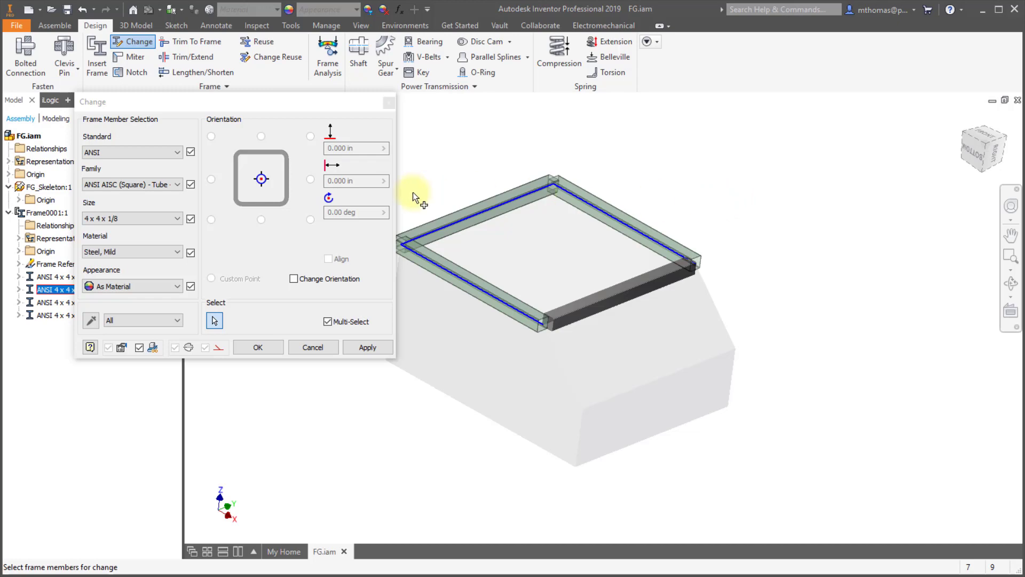
left_click(174, 219)
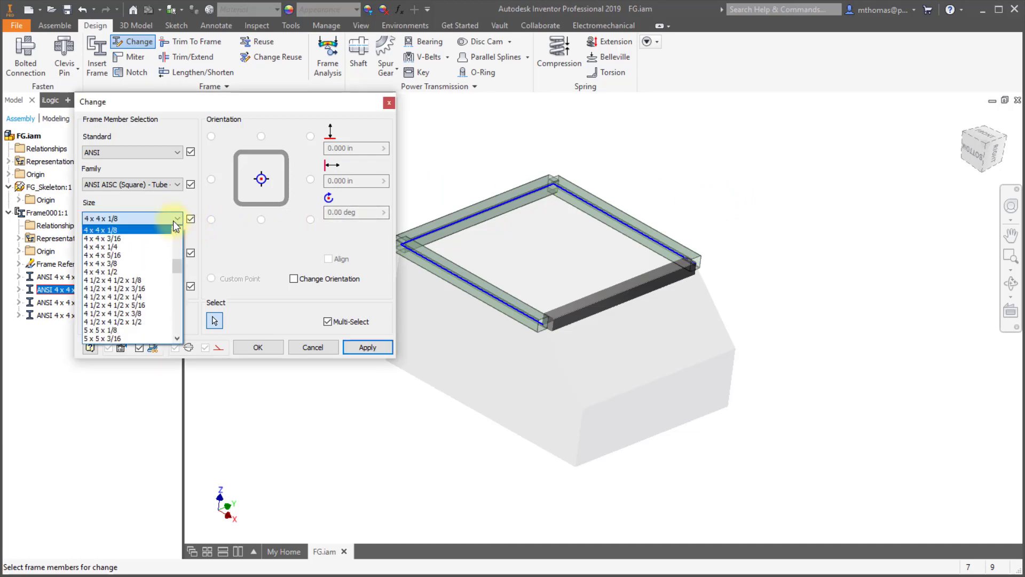
left_click(154, 253)
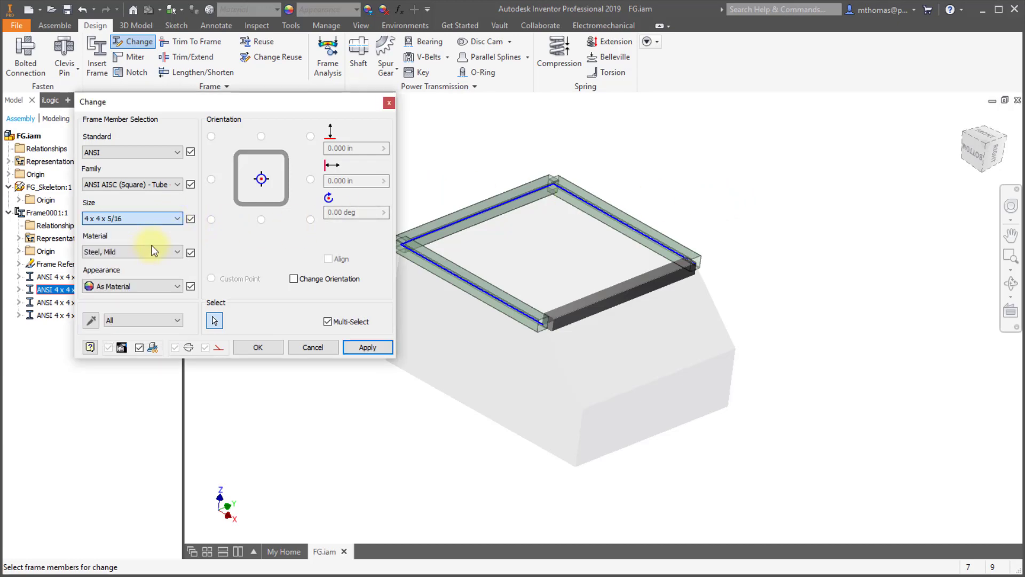
left_click(265, 351)
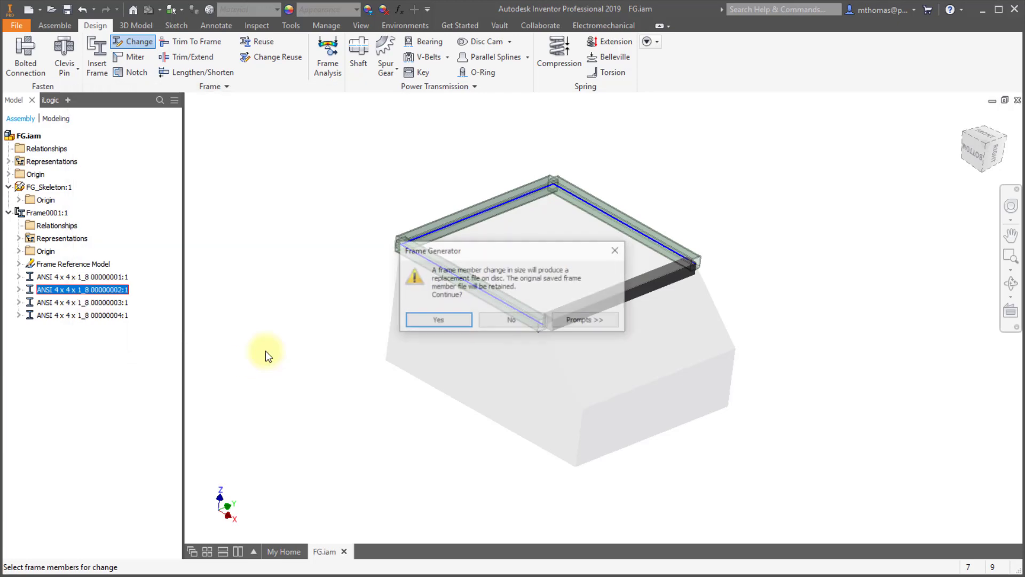
left_click(438, 321)
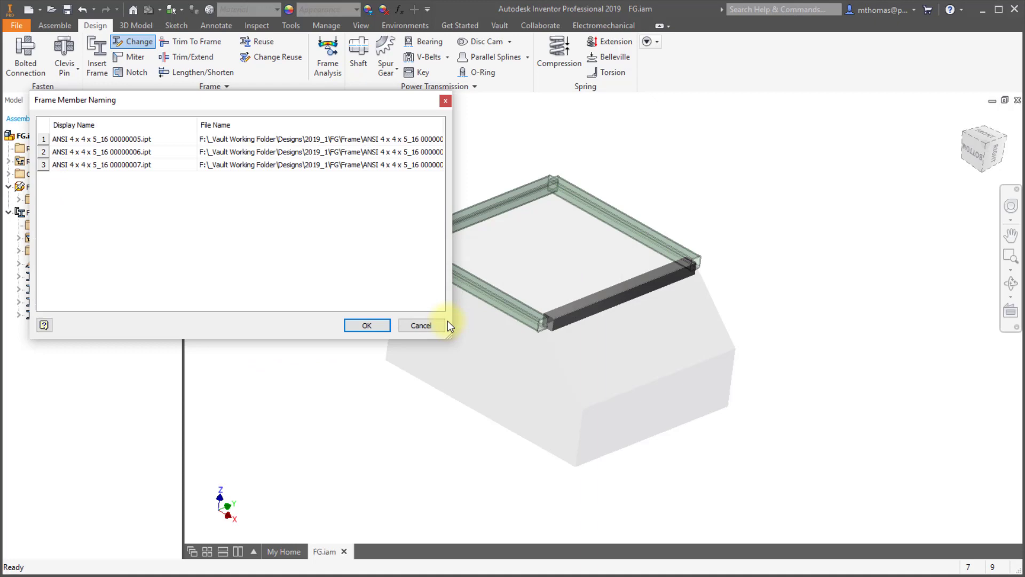
left_click(367, 325)
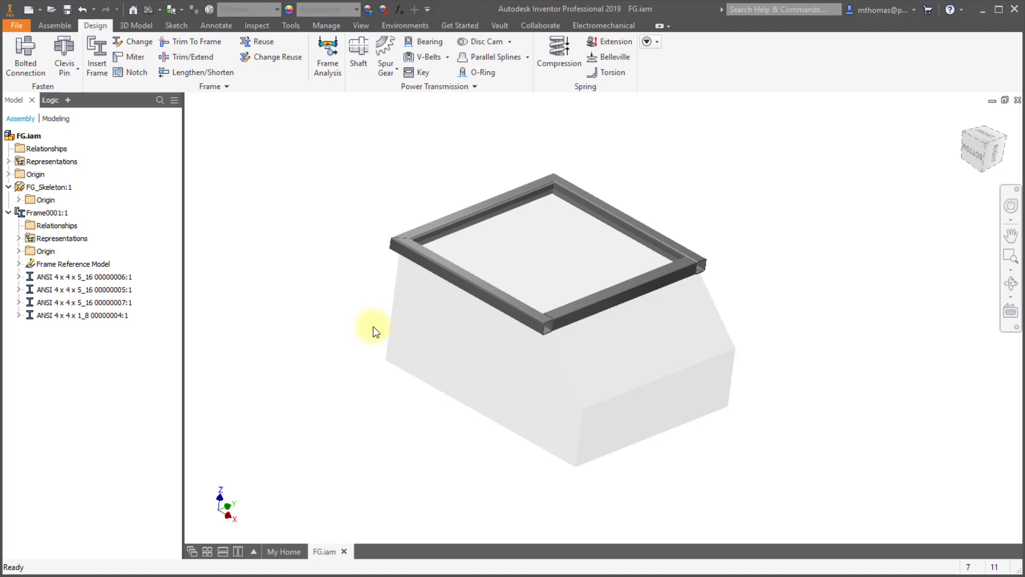
Insert ANSI 4 x 4 x 1/8 tube members on two vertical skeleton edges at the base corners.
left_click(97, 57)
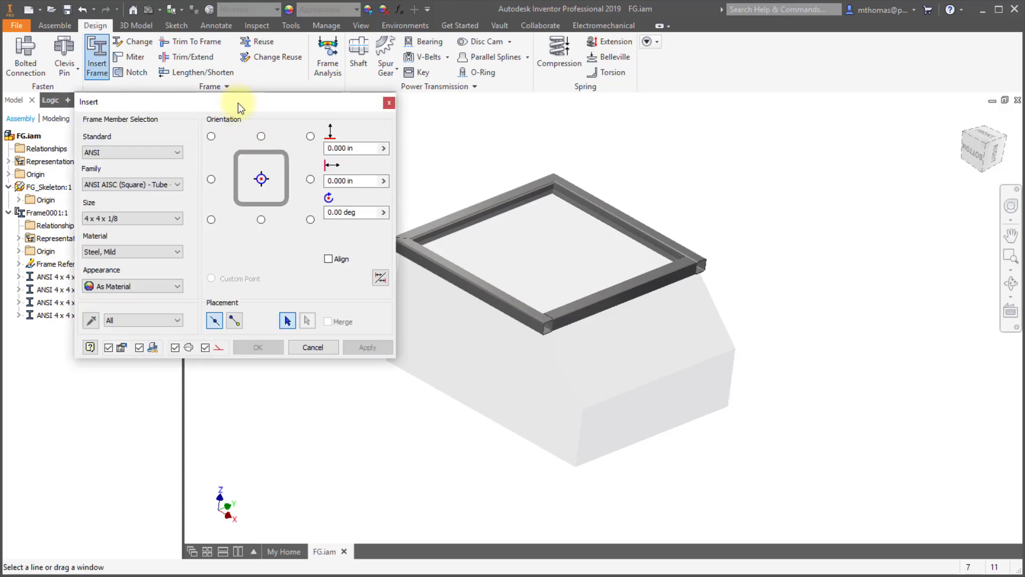
left_click_drag(236, 104, 282, 115)
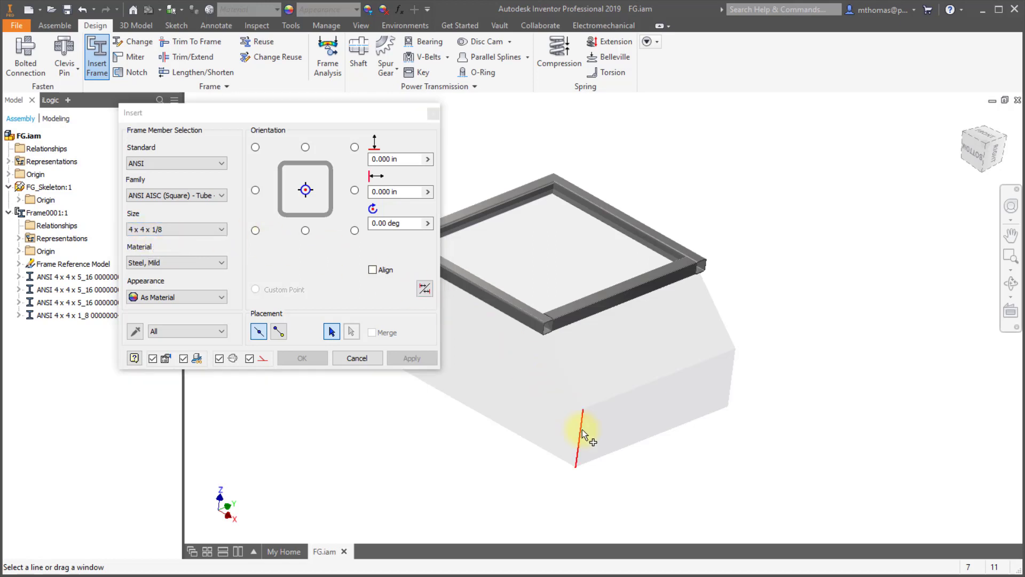
left_click(707, 393)
left_click(732, 382)
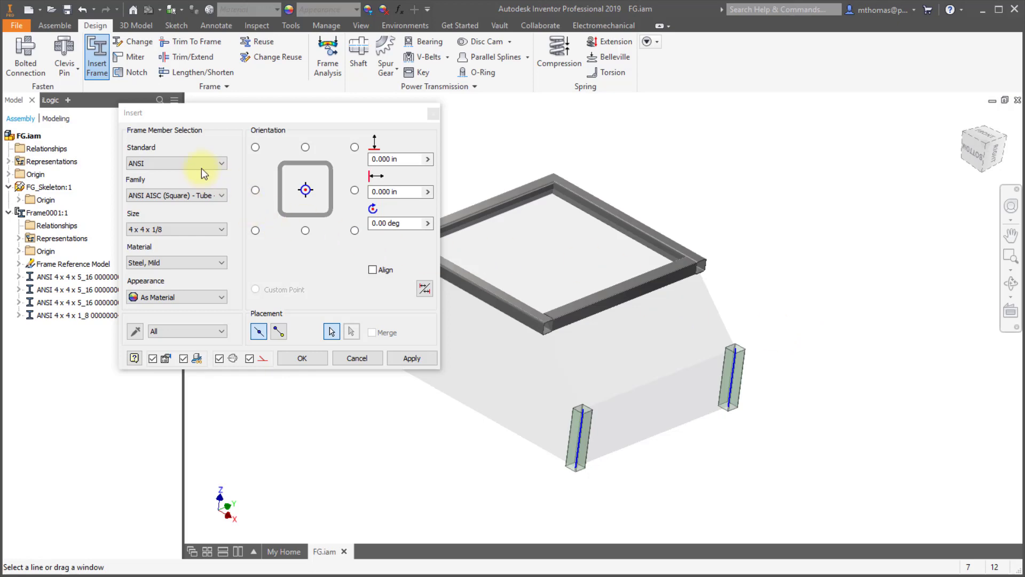
Change the leg profile family to Pipe Extra Strong, size 4.
left_click(194, 194)
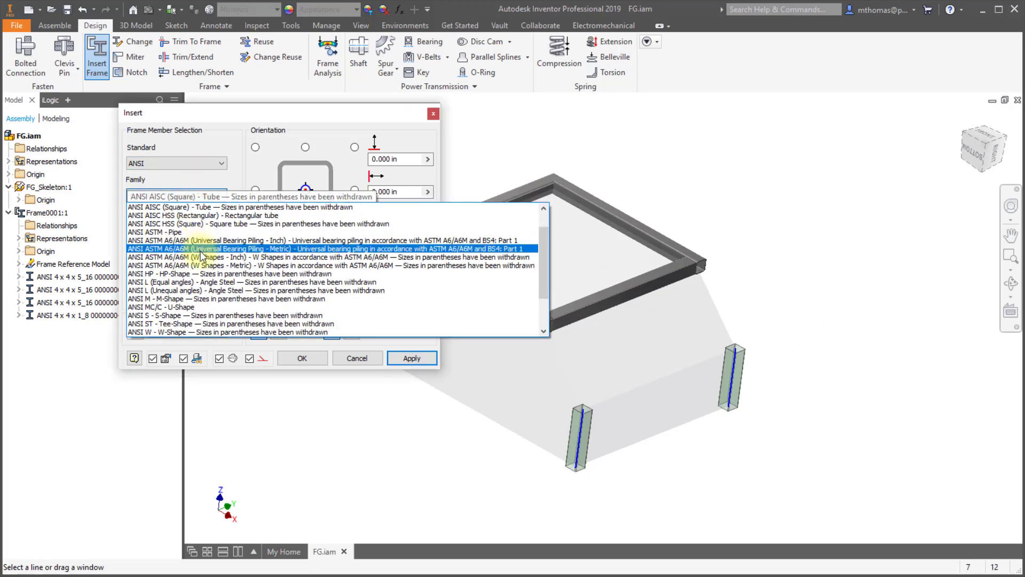
scroll(206, 309, "down", 2)
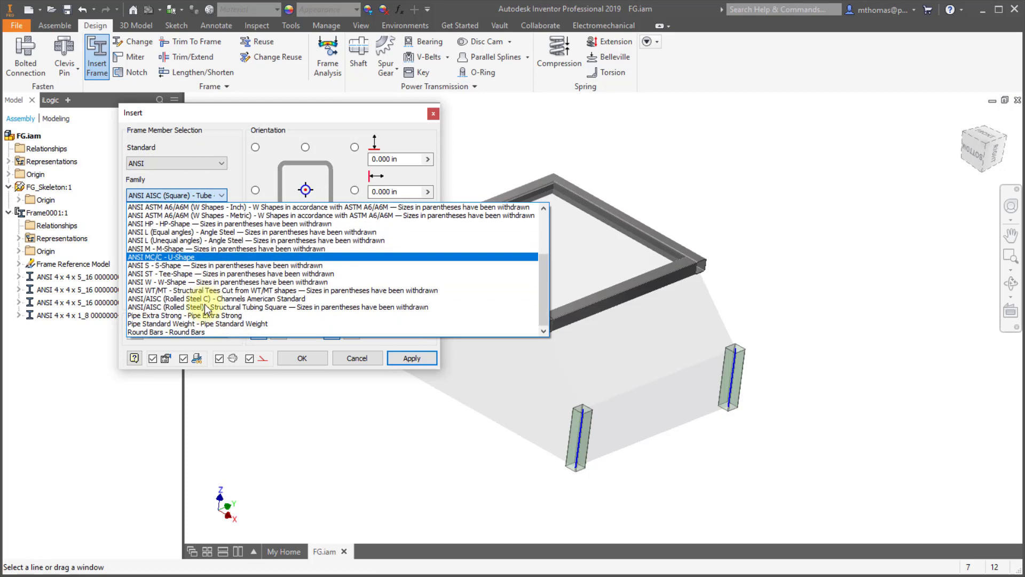
left_click(202, 316)
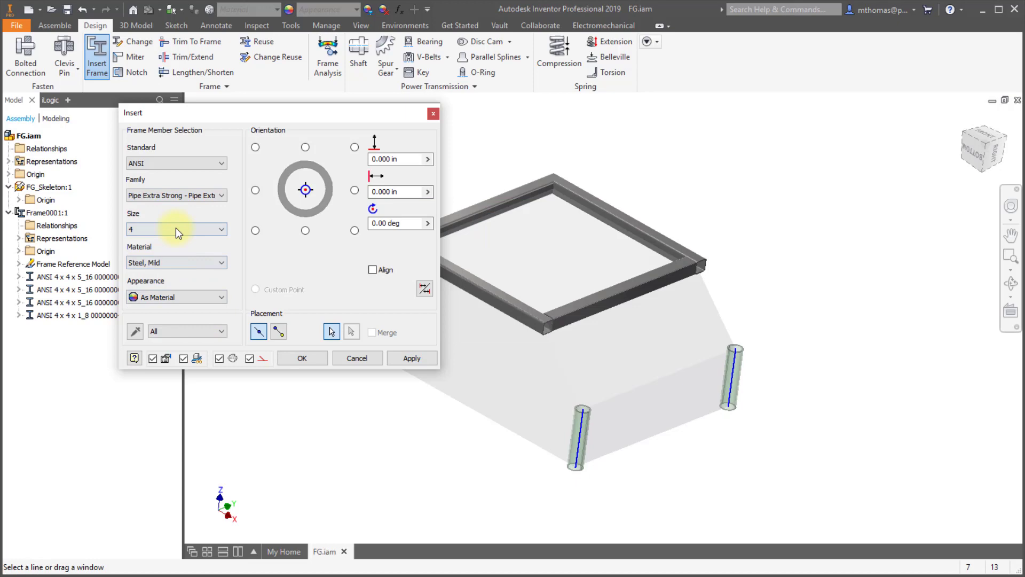
Add pipe legs on the far and left corner lines, making four legs in total.
middle_click_drag(708, 312, 762, 290)
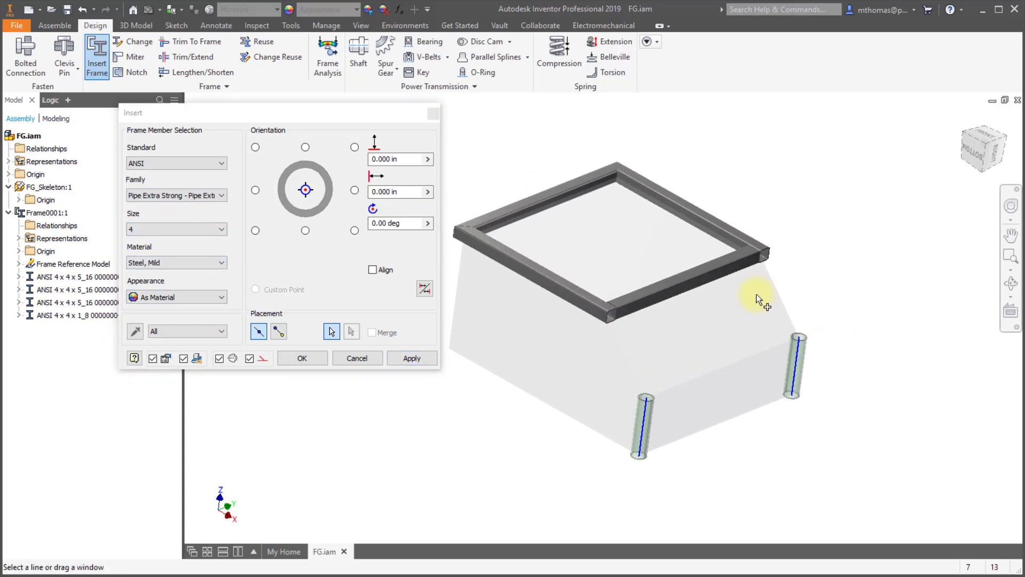
left_click(613, 207)
left_click(461, 336)
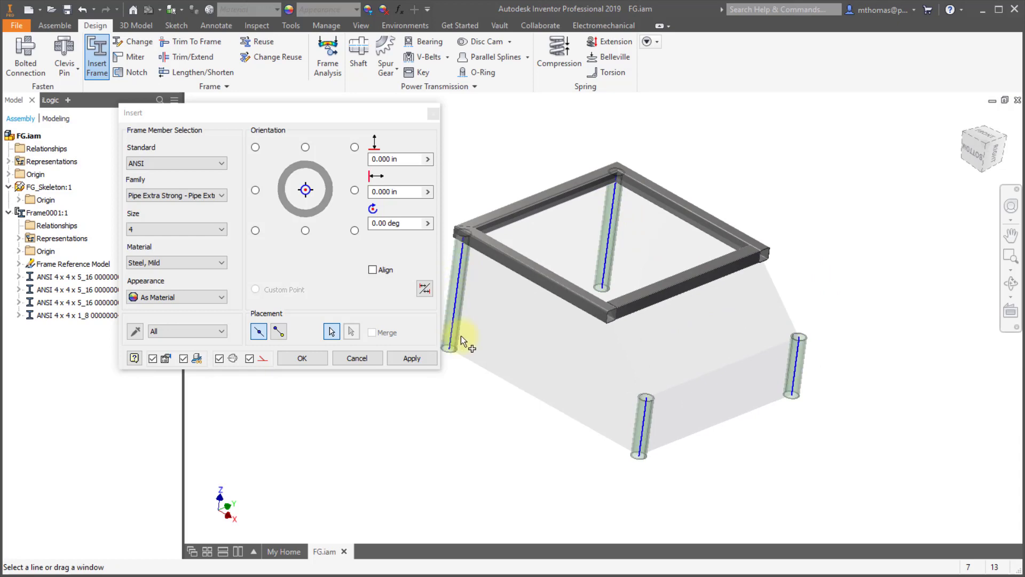
left_click(302, 358)
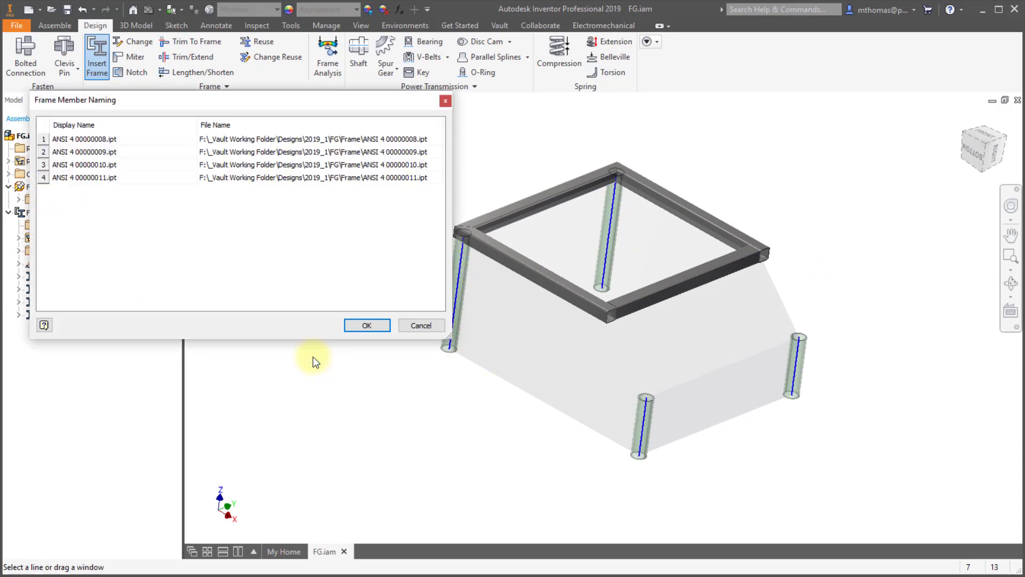
left_click(359, 326)
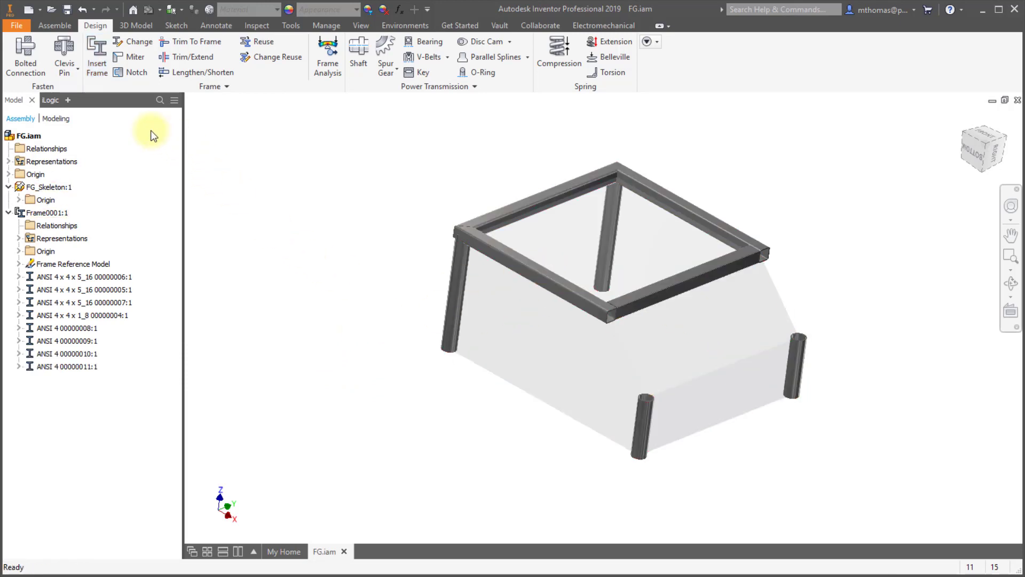
Start a new frame insertion that copies all properties from the front top beam.
left_click(99, 54)
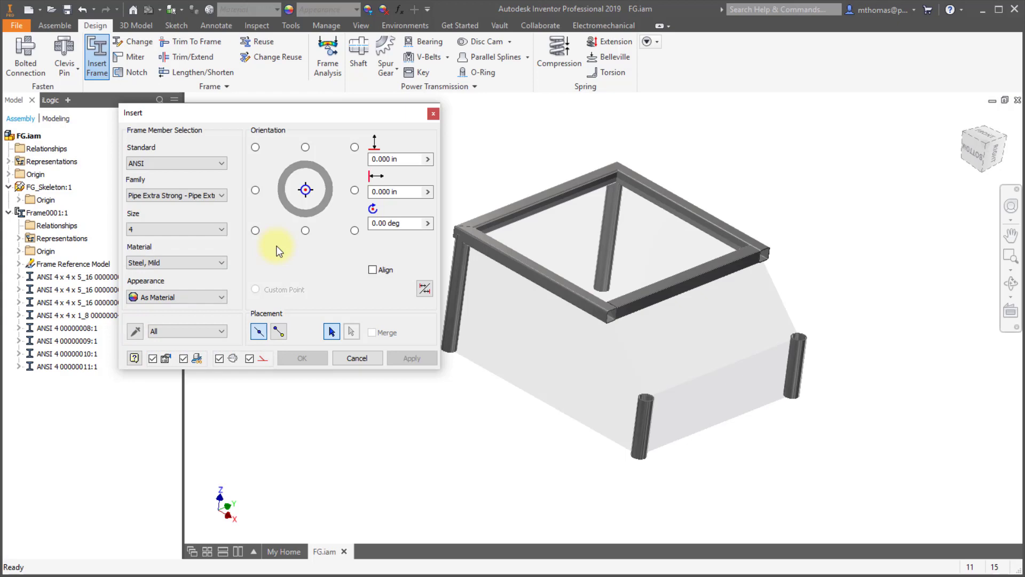
left_click(188, 336)
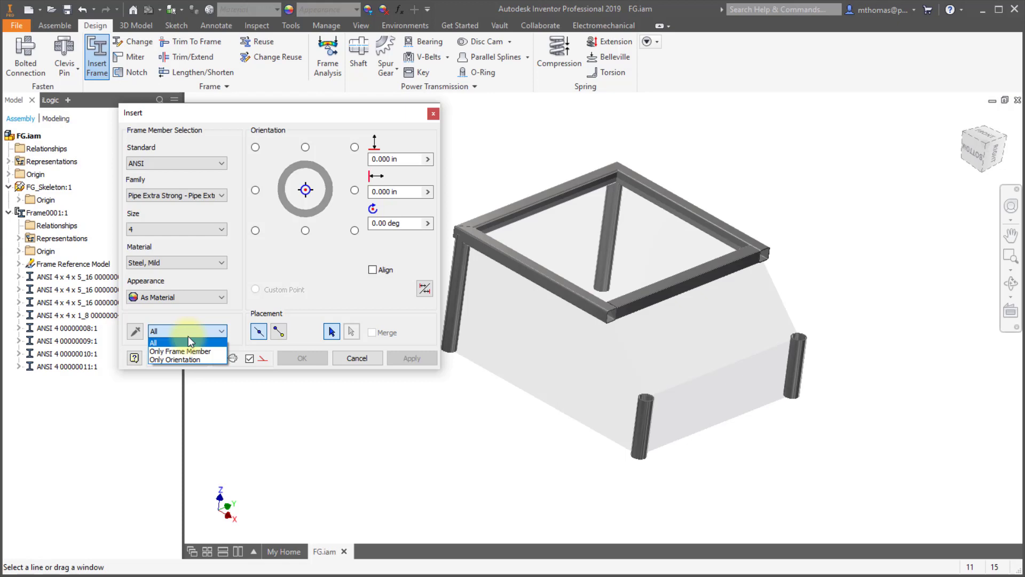
left_click(185, 326)
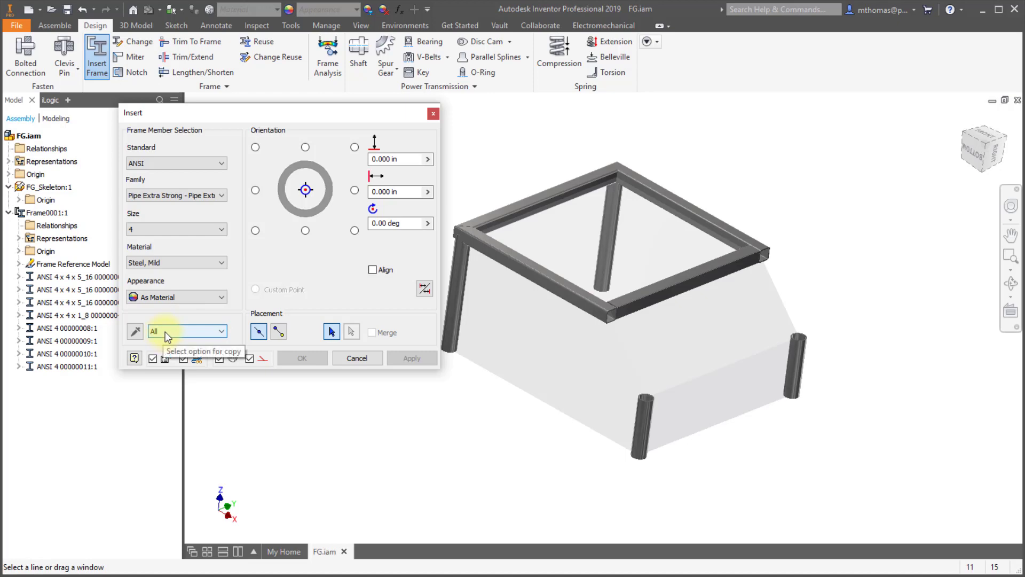
left_click(135, 331)
left_click(510, 258)
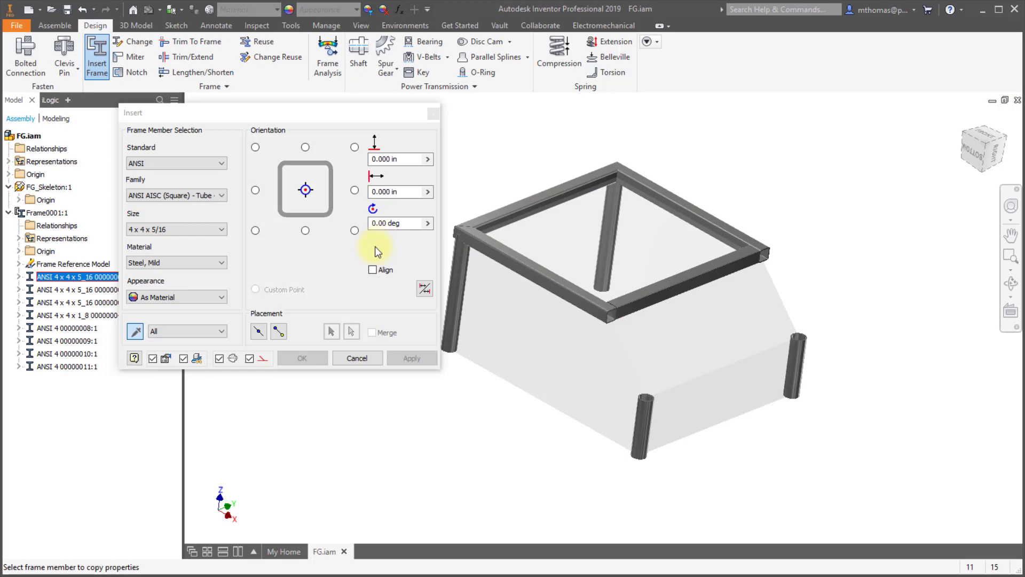
left_click(259, 331)
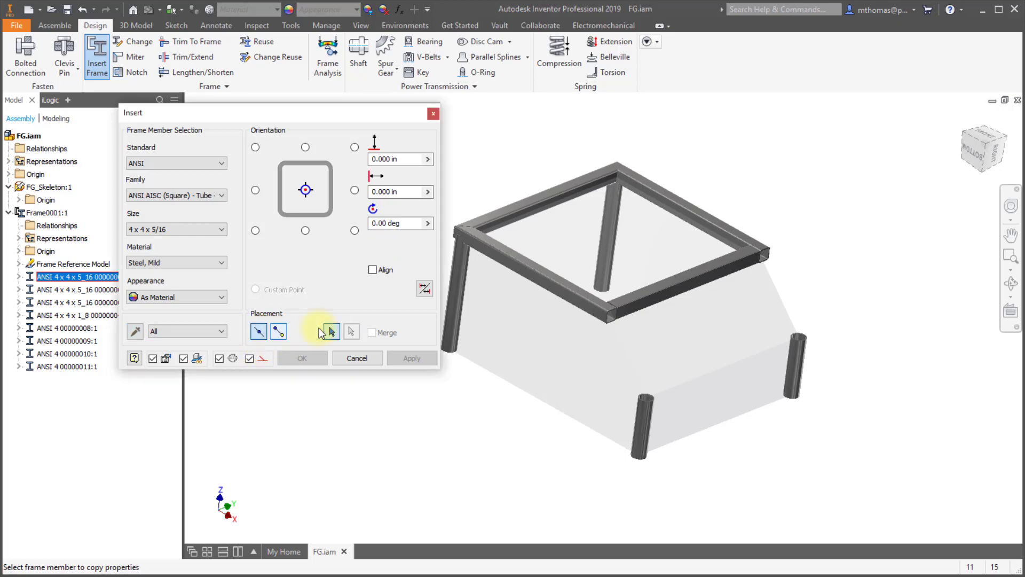
Place 4 x 4 x 5/16 tube struts on the left and right slanted skeleton lines.
left_click(624, 355)
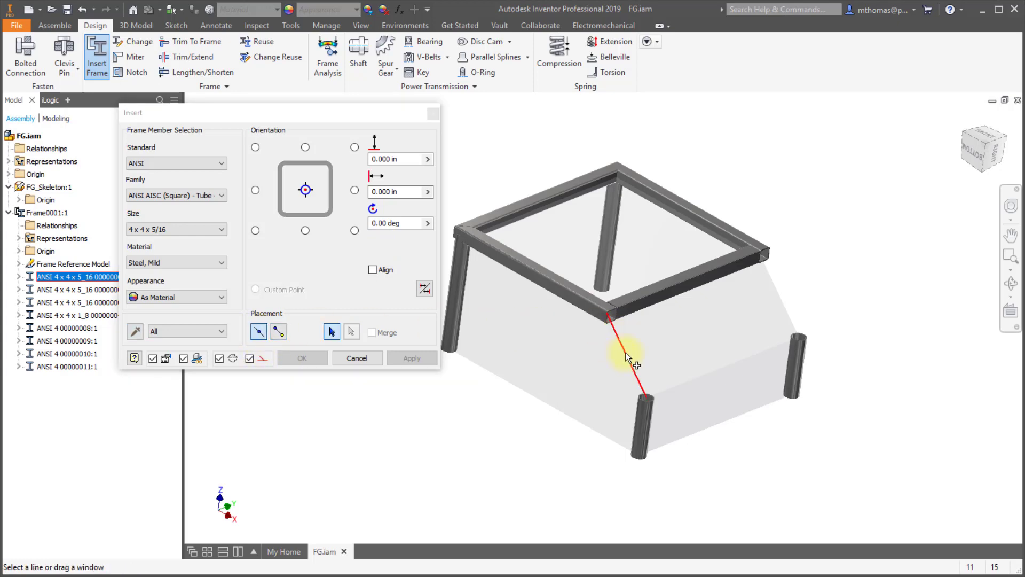
left_click(785, 306)
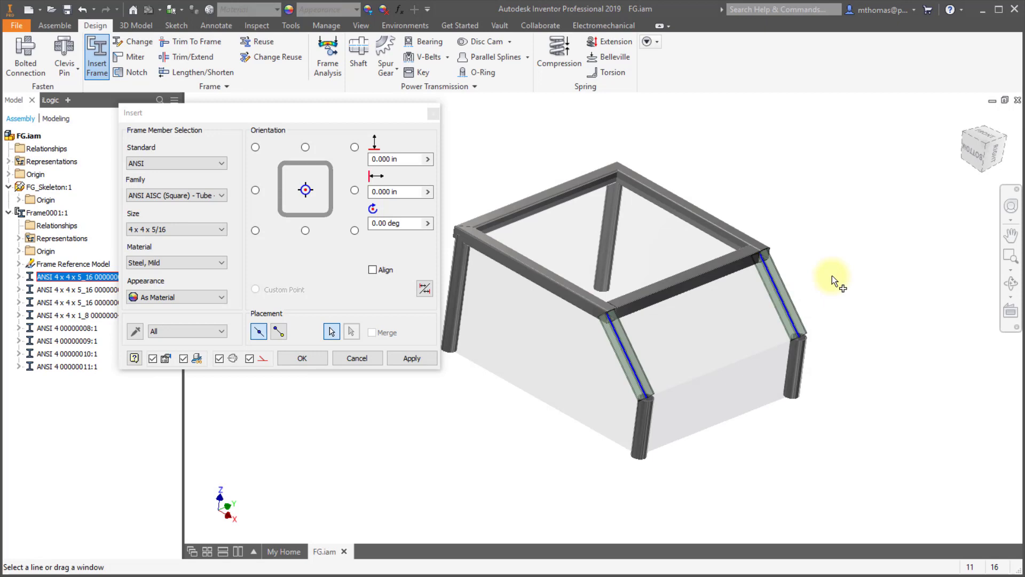
left_click(315, 359)
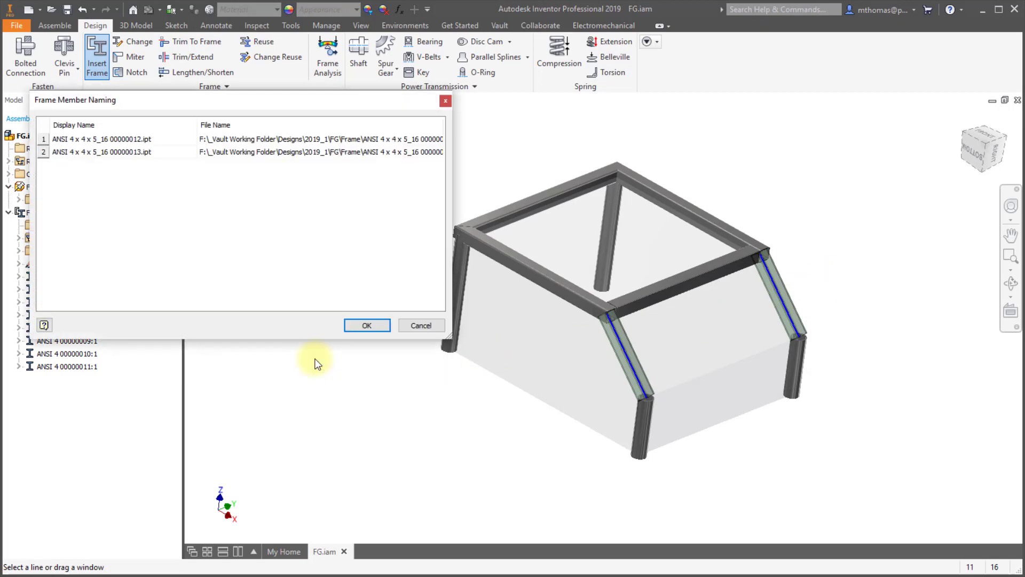
left_click(367, 325)
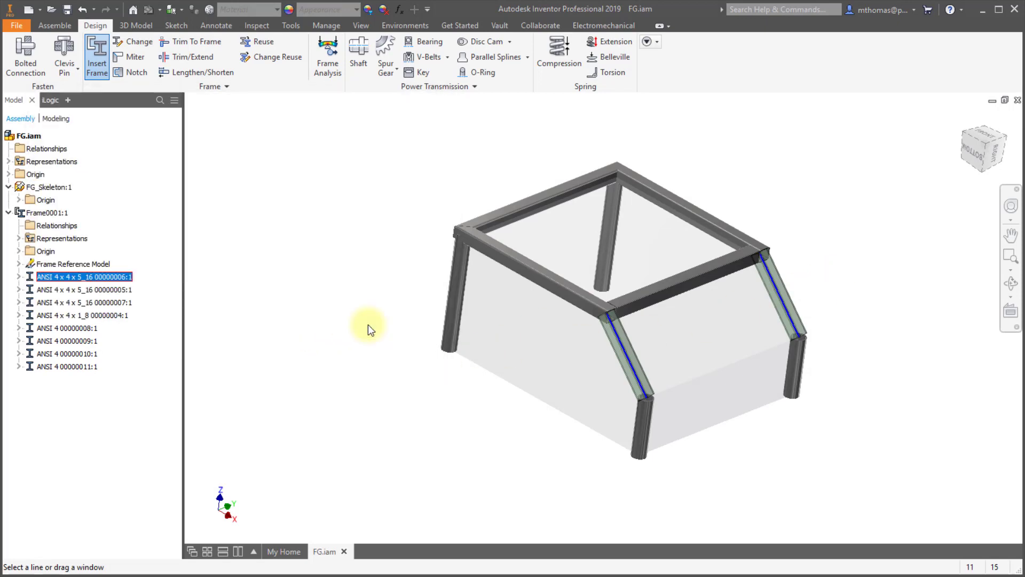